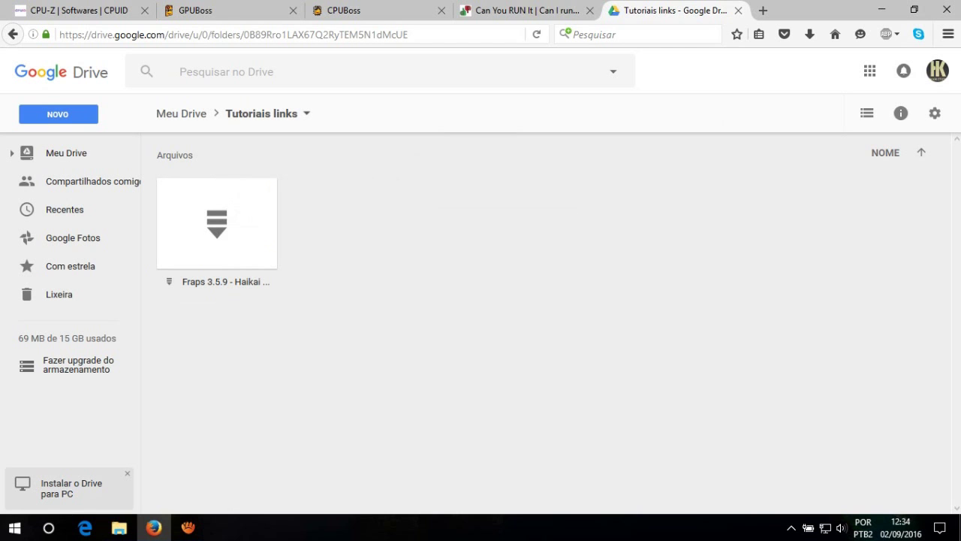
Extract the archive Fraps 3.5.9 - Haikai 2016.rar on the desktop, overwriting the existing files.
{"action": "left_click", "coordinate": [959, 527]}
{"action": "left_click", "coordinate": [395, 180]}
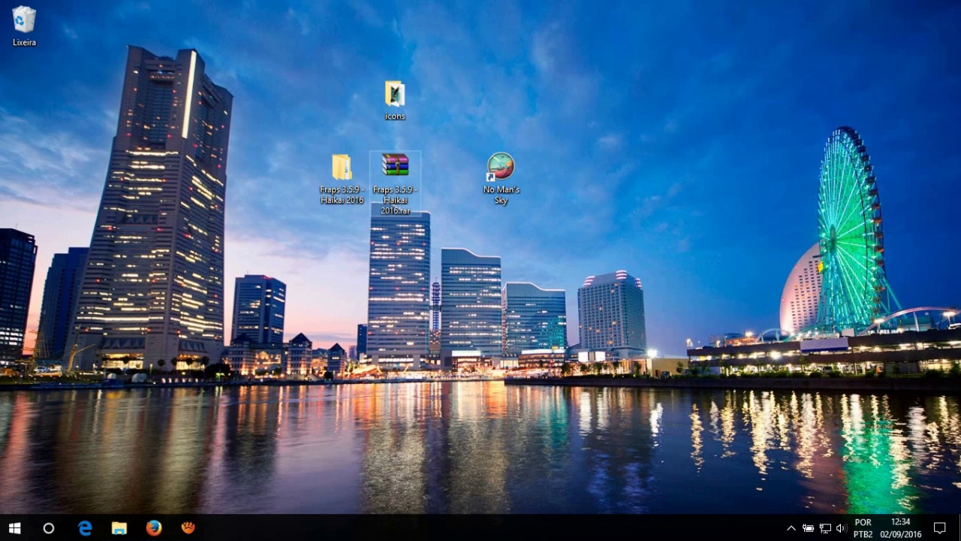
{"action": "right_click", "coordinate": [386, 184]}
{"action": "key", "text": "Escape"}
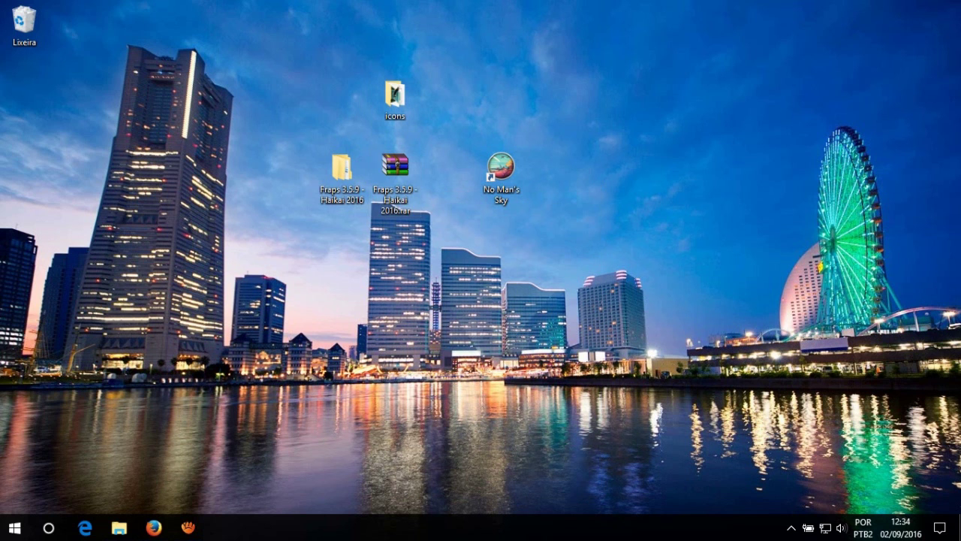
{"action": "right_click", "coordinate": [392, 188]}
{"action": "left_click", "coordinate": [429, 219]}
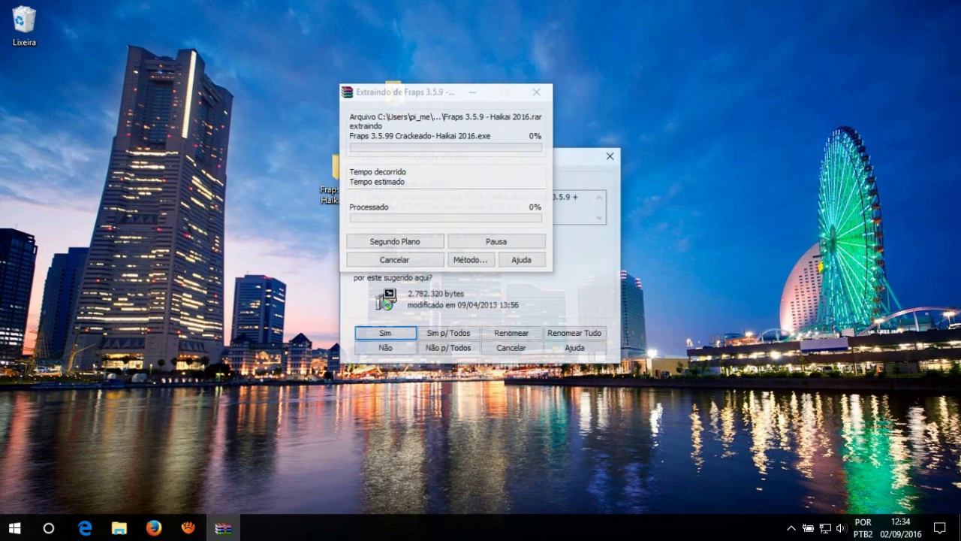
{"action": "left_click", "coordinate": [384, 334]}
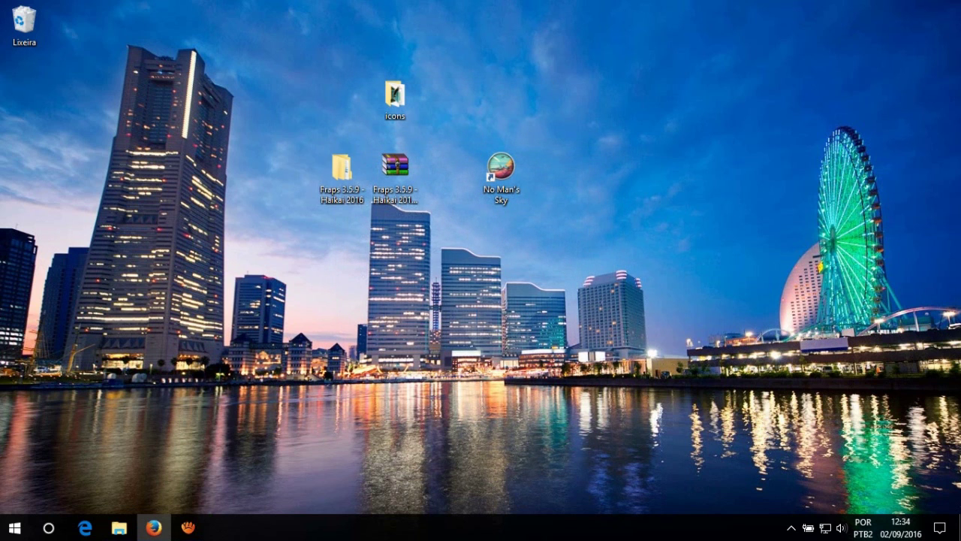
Open the extracted Fraps 3.5.9 - Haikai 2016 folder and look through its Fraps instalado subfolder.
{"action": "key", "text": "Return"}
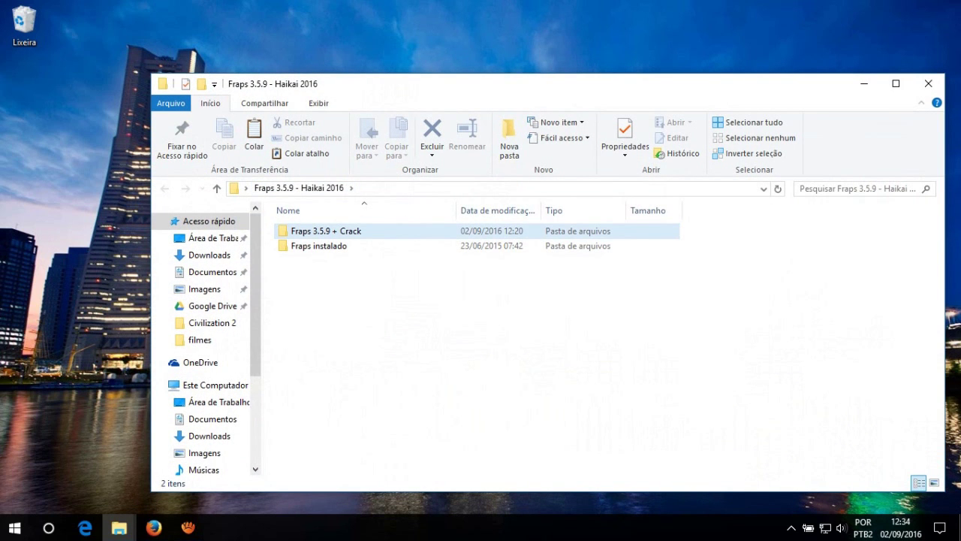
{"action": "double_click", "coordinate": [318, 246]}
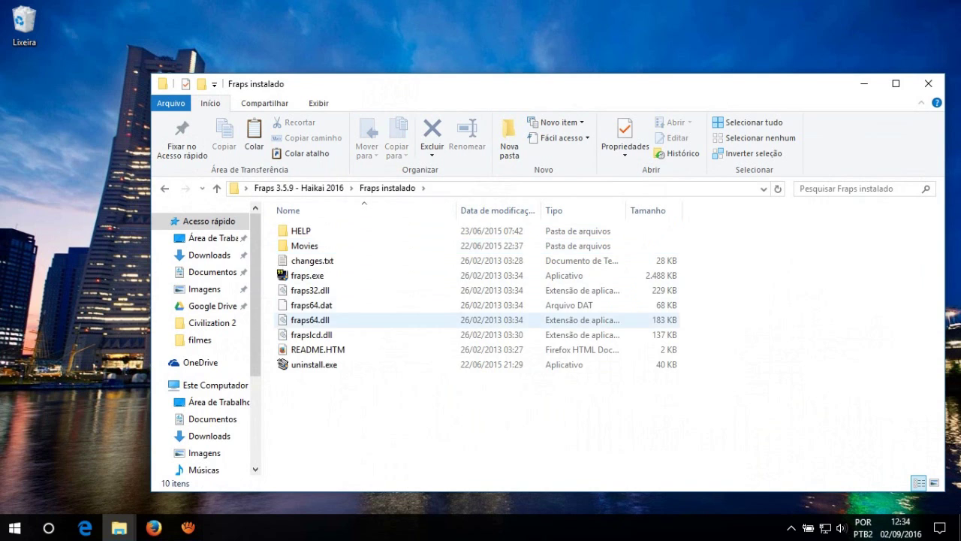
{"action": "key", "text": "BackSpace"}
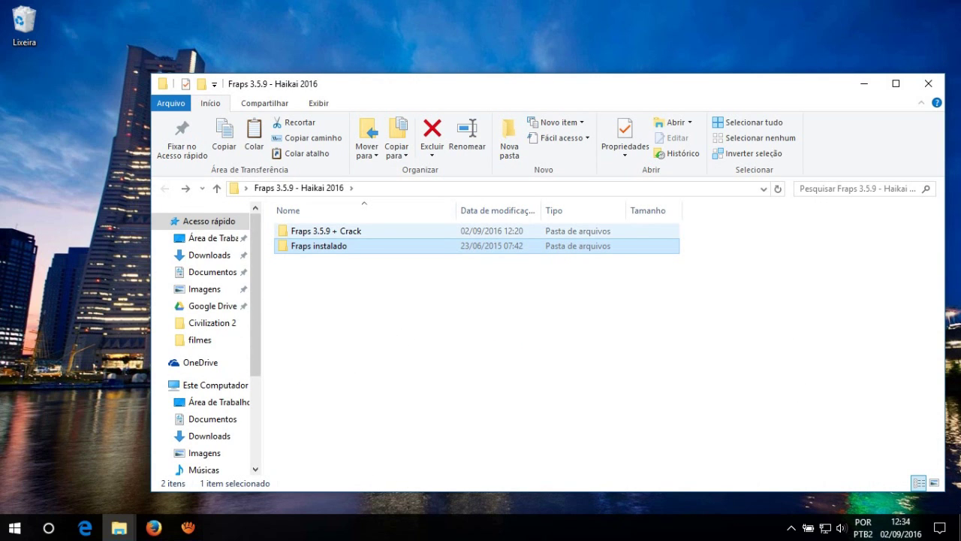
Start the Fraps installer from the Fraps 3.5.9 + Crack folder, cancel it at the license agreement, and close the folder window.
{"action": "double_click", "coordinate": [325, 231]}
{"action": "double_click", "coordinate": [325, 231]}
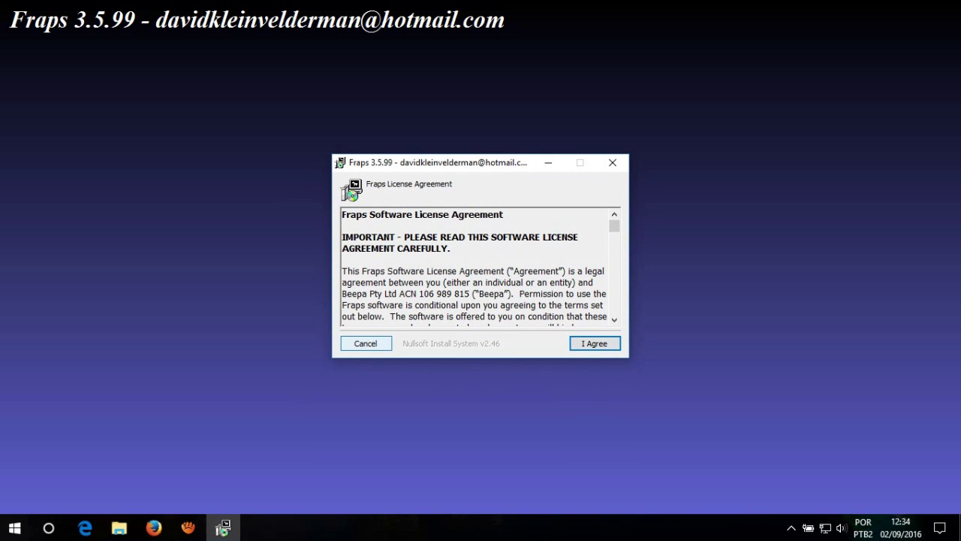
{"action": "left_click", "coordinate": [366, 344]}
{"action": "left_click", "coordinate": [928, 83]}
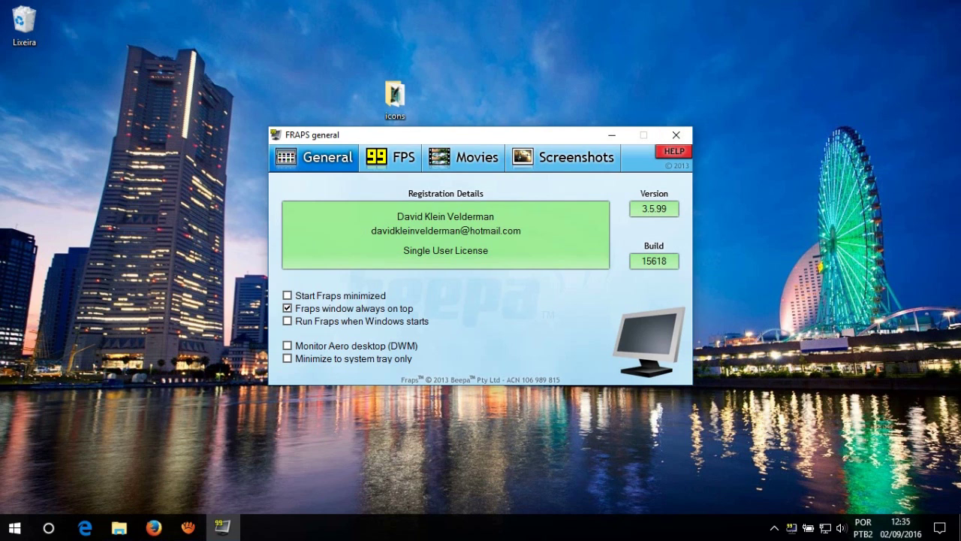
Open the Fraps FPS settings and check the frame-rate overlay on the Minecraft window.
{"action": "left_click", "coordinate": [390, 157]}
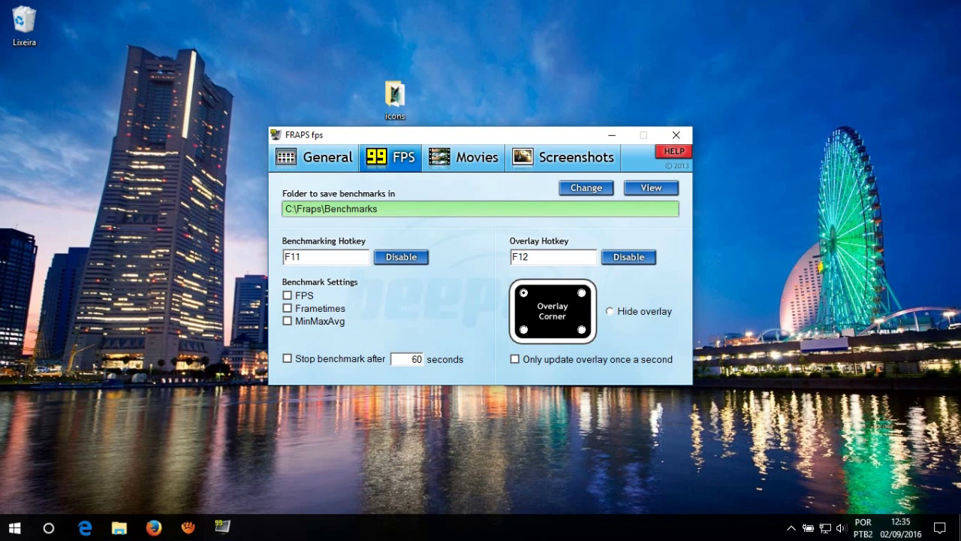
{"action": "left_click", "coordinate": [288, 296]}
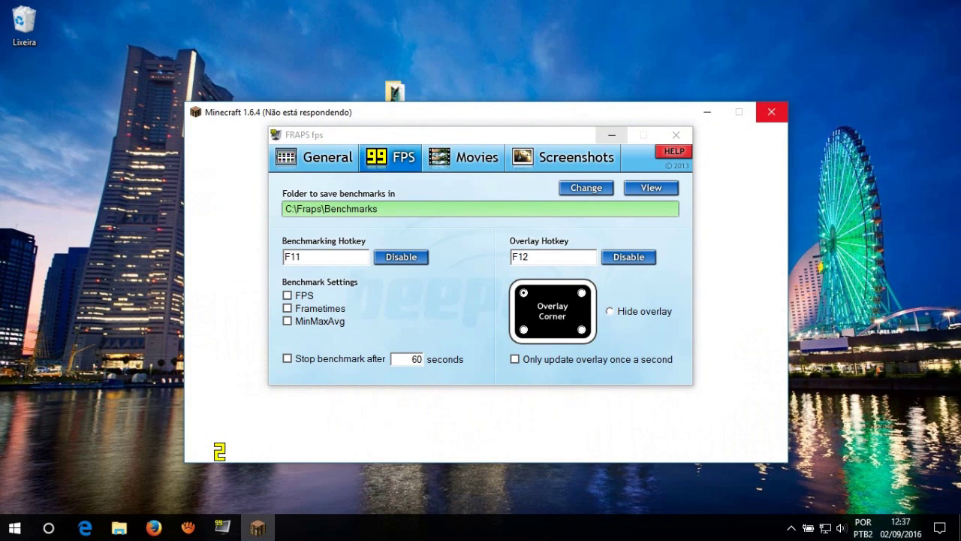
{"action": "left_click", "coordinate": [612, 135]}
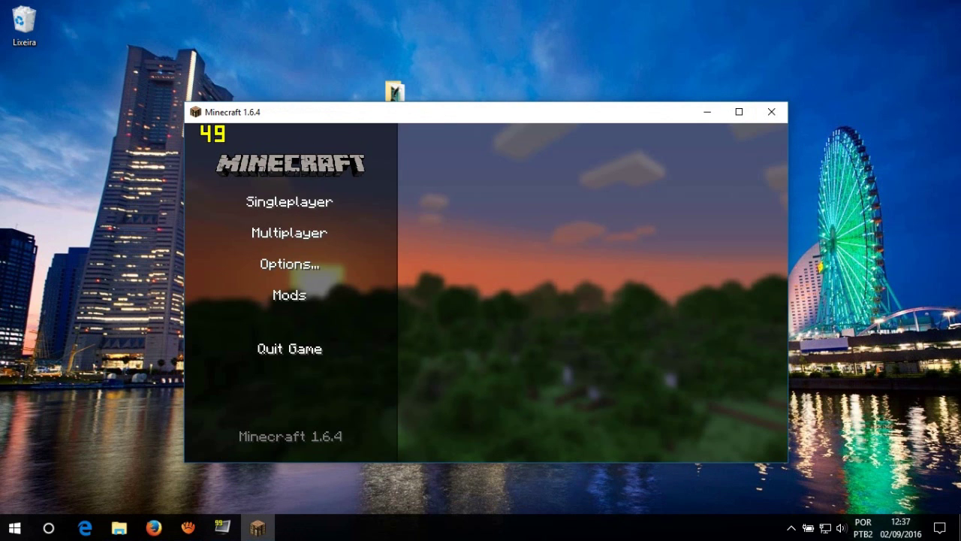
{"action": "left_click", "coordinate": [223, 527]}
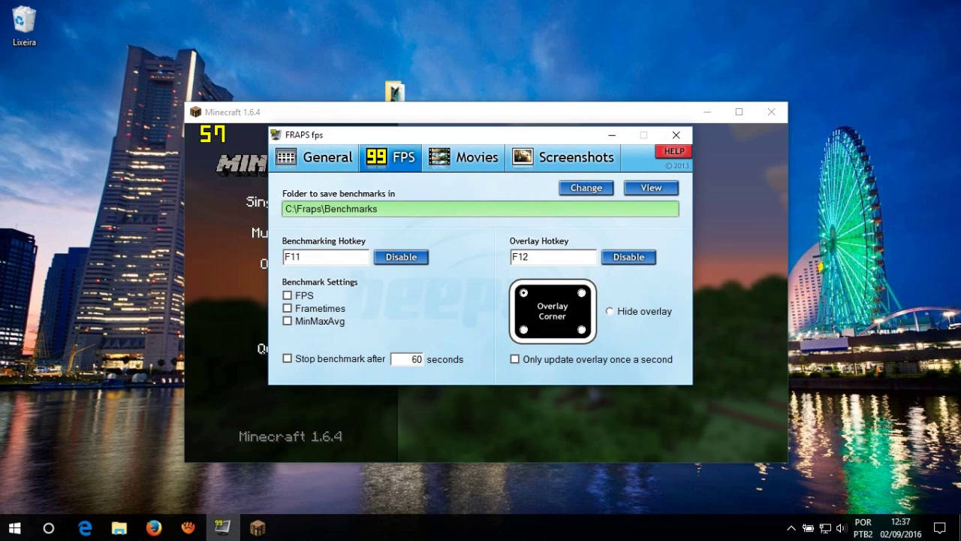
Move the frame-rate overlay to the game's upper-right corner, and switch the FPS benchmark setting on and back off.
{"action": "key", "text": "F12"}
{"action": "left_click", "coordinate": [288, 295]}
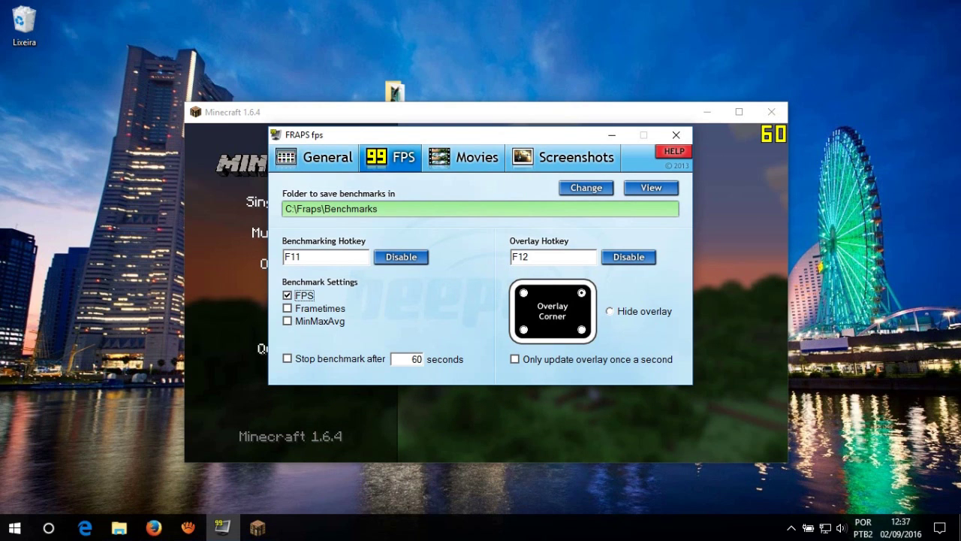
{"action": "left_click", "coordinate": [288, 296]}
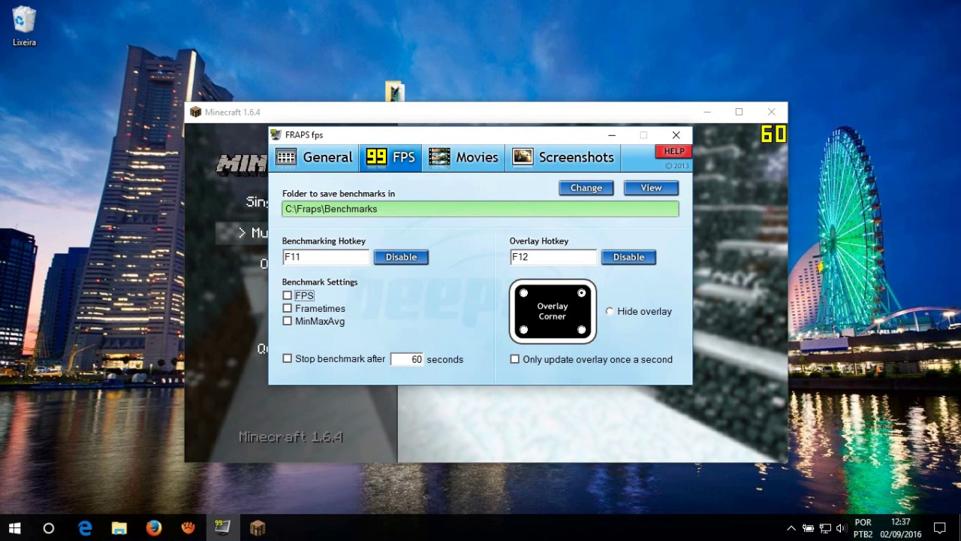
Review the Fraps movie capture settings and view the unobstructed Minecraft window with its frame-rate overlay.
{"action": "left_click", "coordinate": [463, 157]}
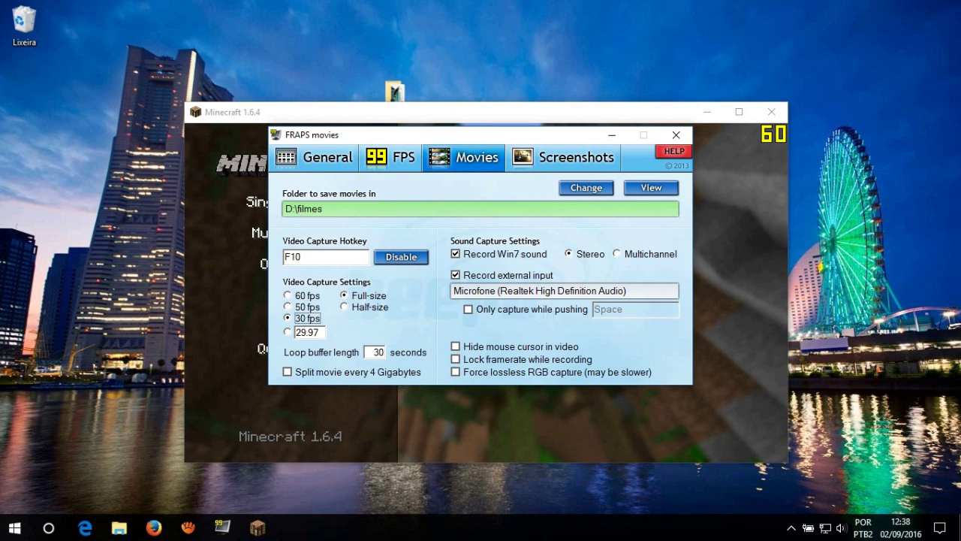
{"action": "left_click", "coordinate": [612, 135]}
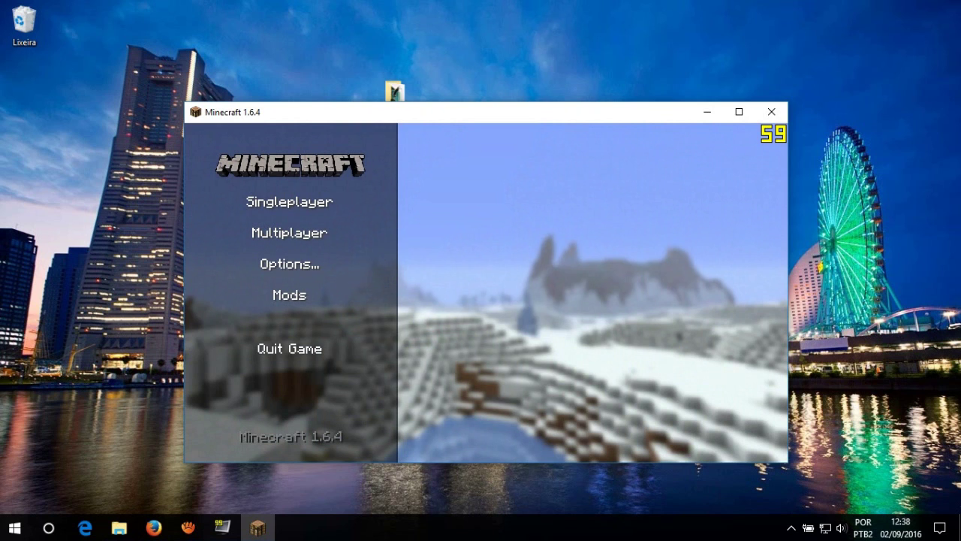
{"action": "left_click", "coordinate": [222, 527]}
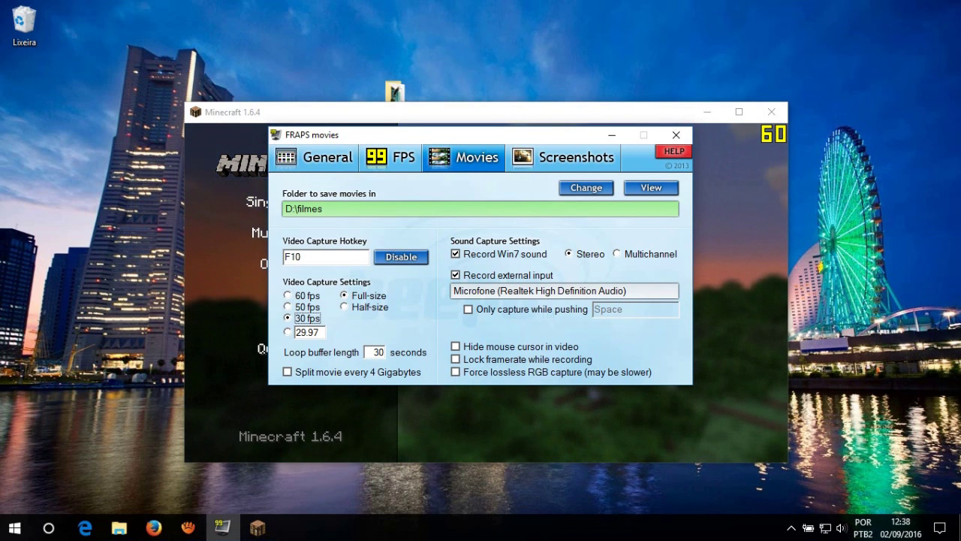
Try switching external input recording and Win7 sound recording off and back on in the sound capture settings.
{"action": "left_click", "coordinate": [456, 275]}
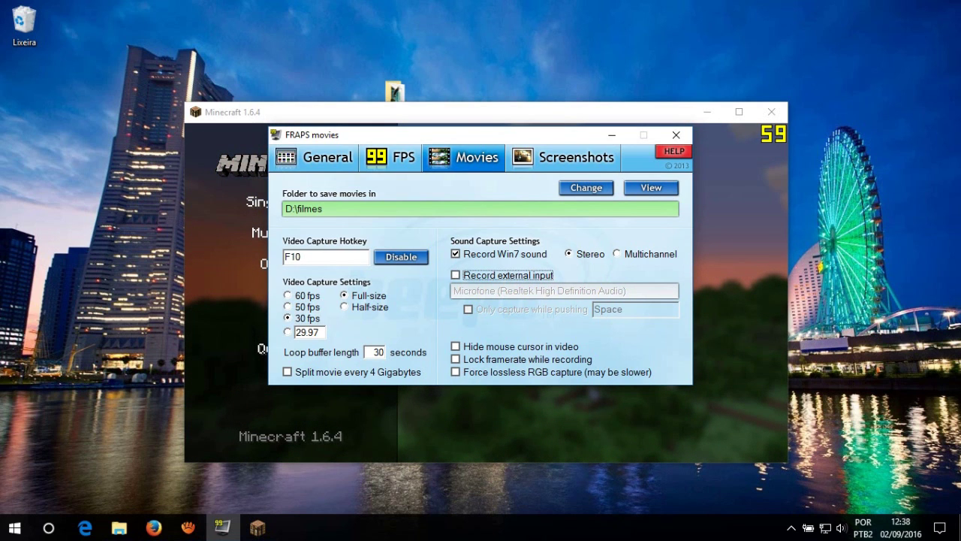
{"action": "left_click", "coordinate": [455, 275]}
{"action": "left_click", "coordinate": [456, 254]}
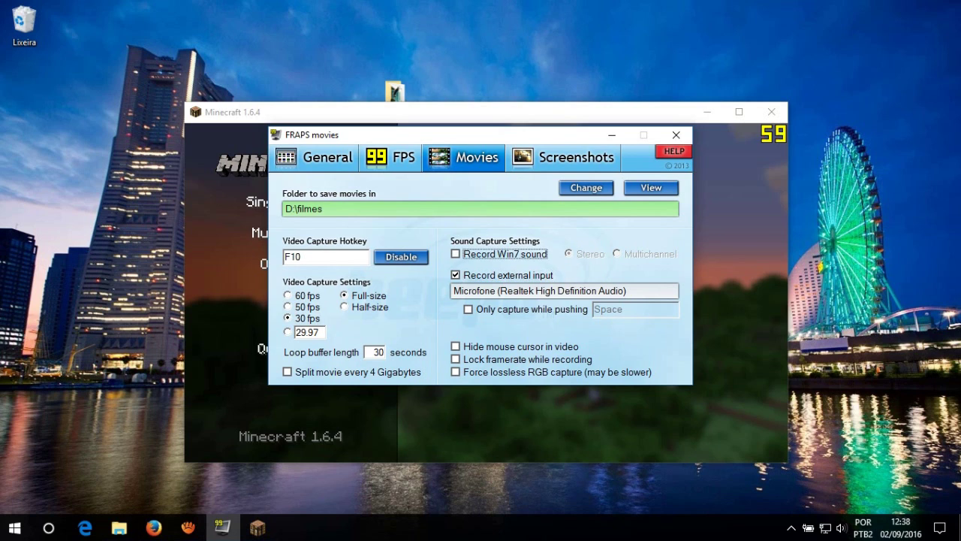
{"action": "left_click", "coordinate": [456, 254]}
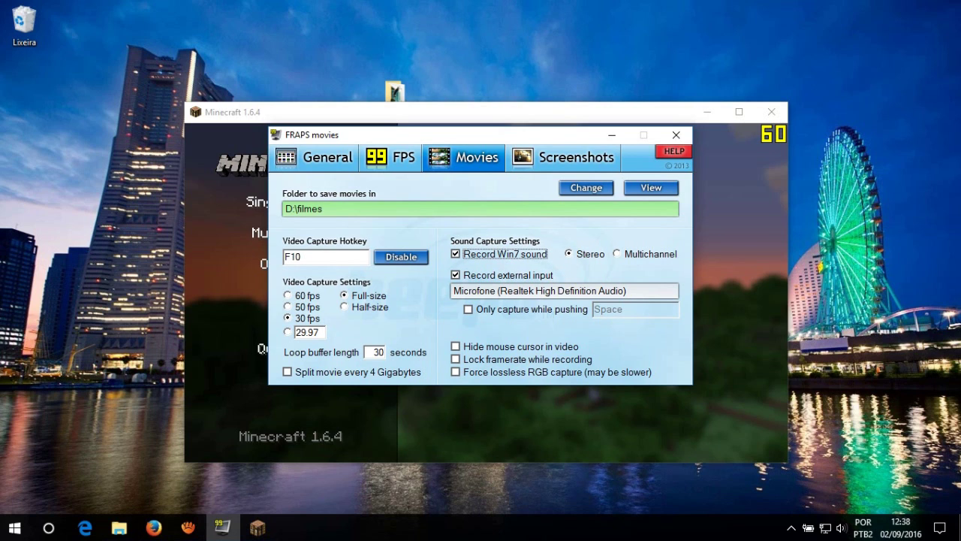
{"action": "key", "text": "space"}
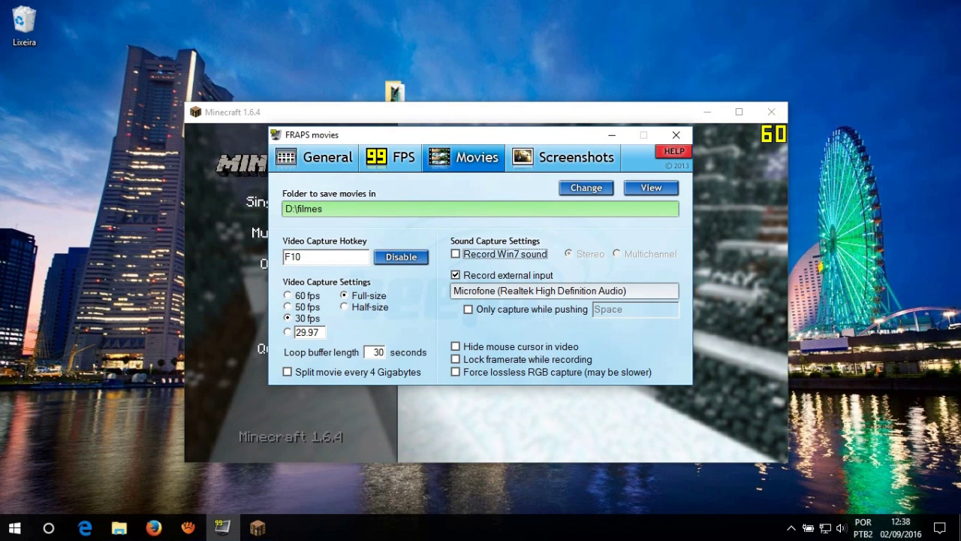
{"action": "key", "text": "space"}
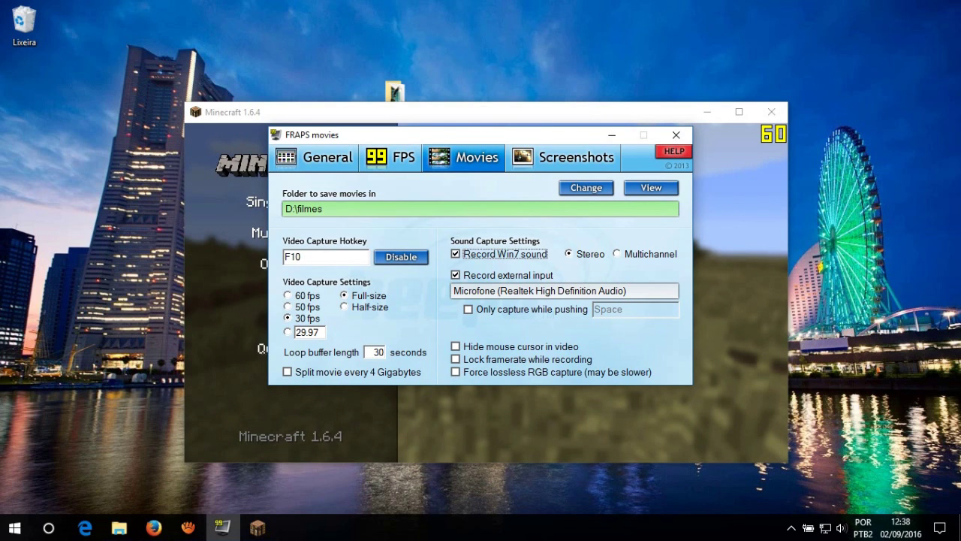
Set the screenshot image format to JPG and return to the movie capture settings.
{"action": "left_click", "coordinate": [563, 157]}
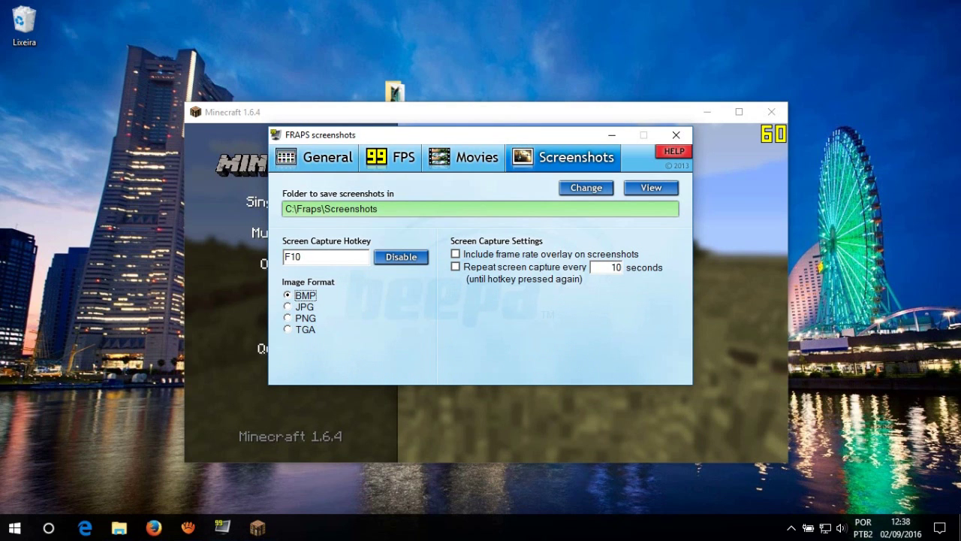
{"action": "left_click", "coordinate": [288, 306]}
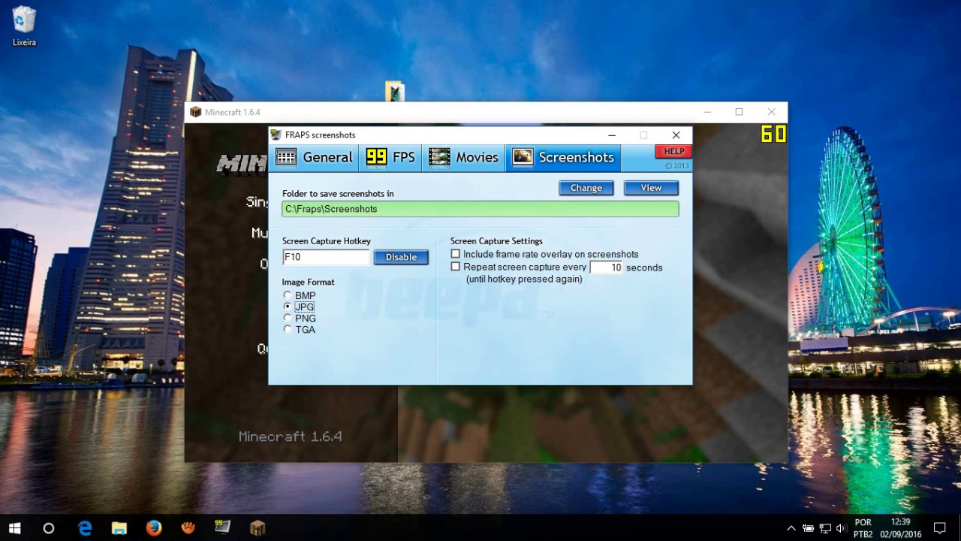
{"action": "left_click", "coordinate": [463, 157]}
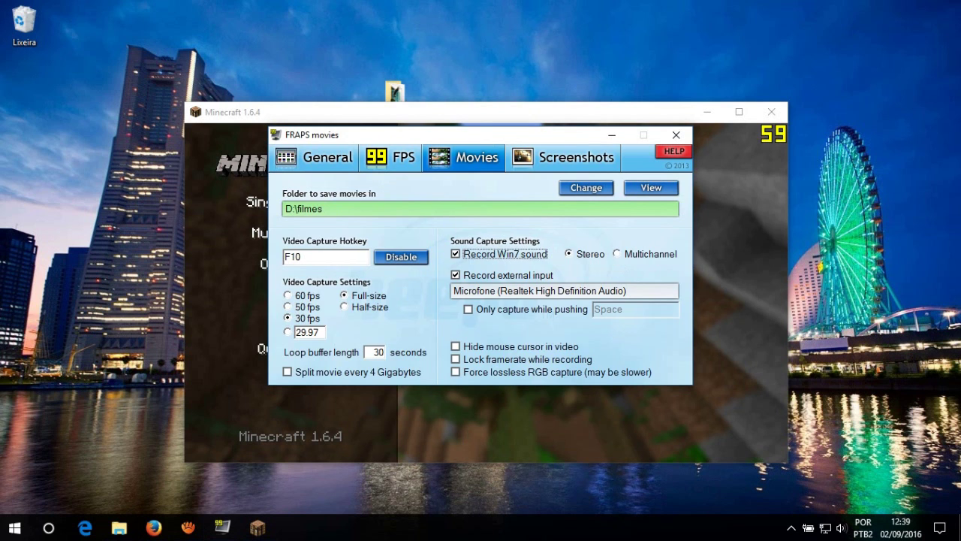